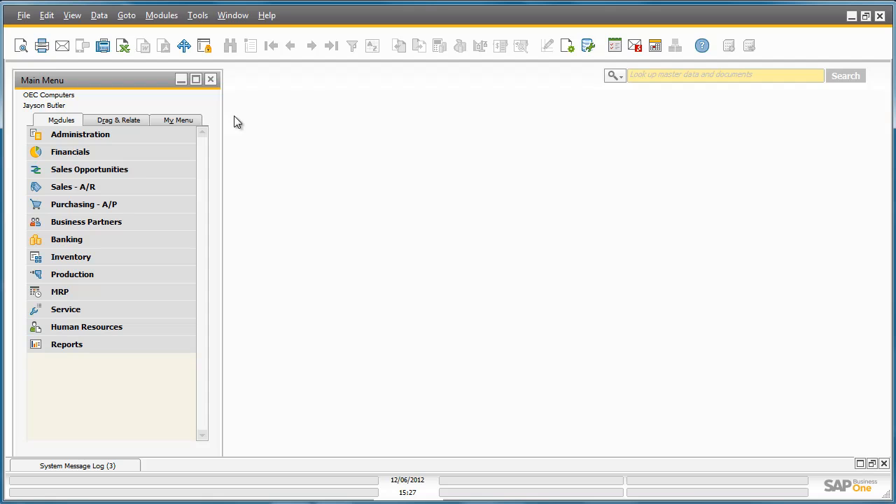
Create an inventory cycle with the code Annual Inventory and an annual sequence in the administration setup for inventory.
click(179, 135)
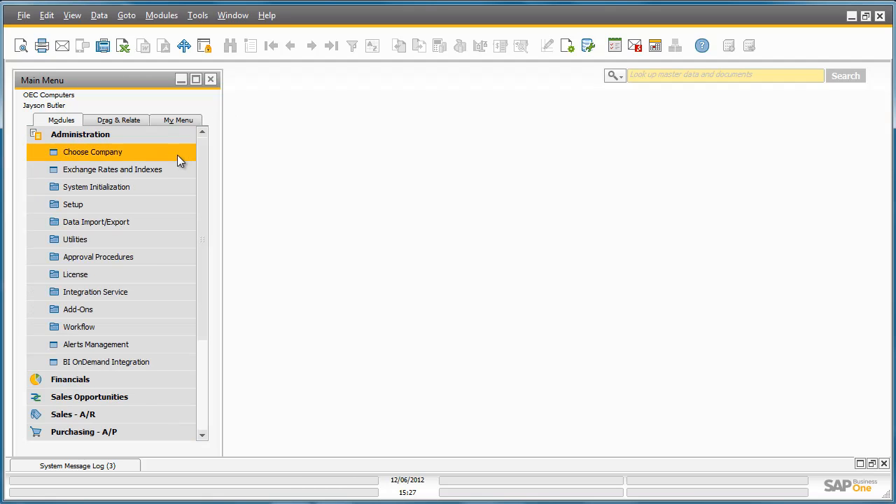
click(169, 203)
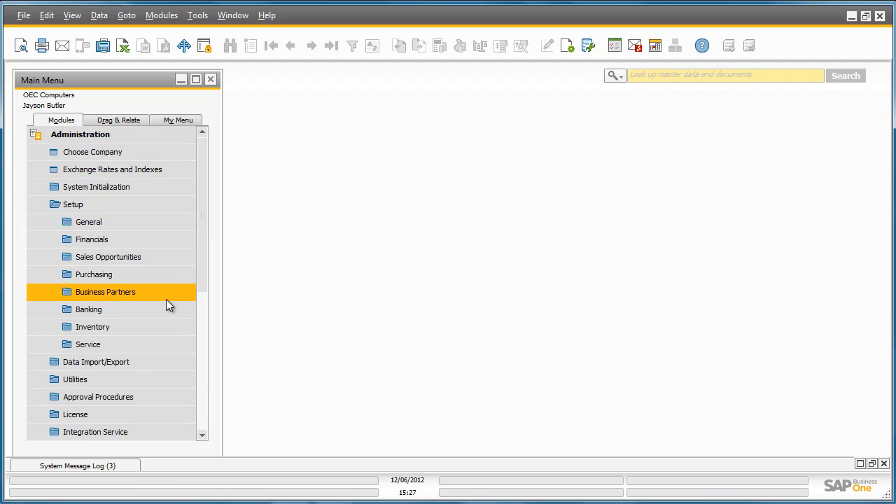
click(160, 327)
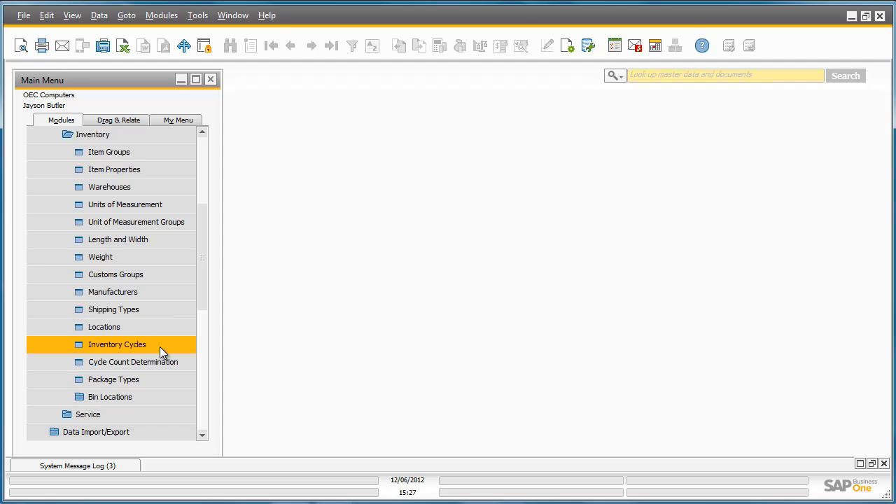
click(159, 347)
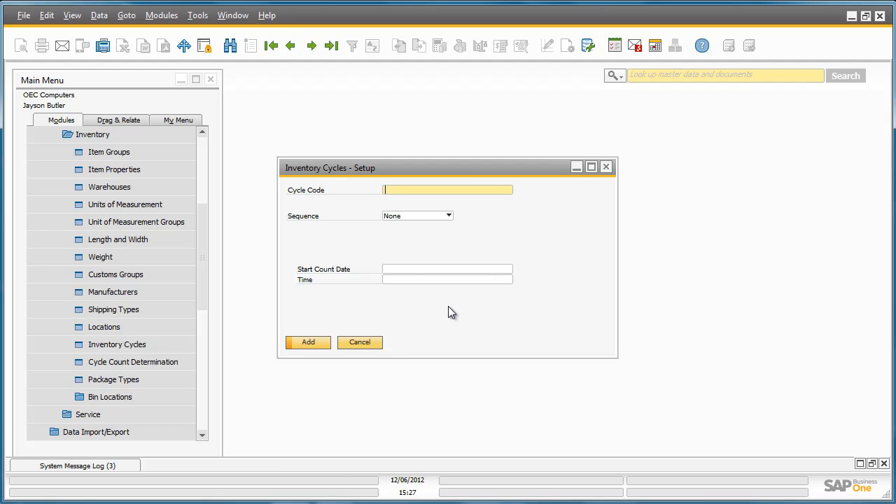
text(Annual Inventory)
click(449, 216)
click(444, 258)
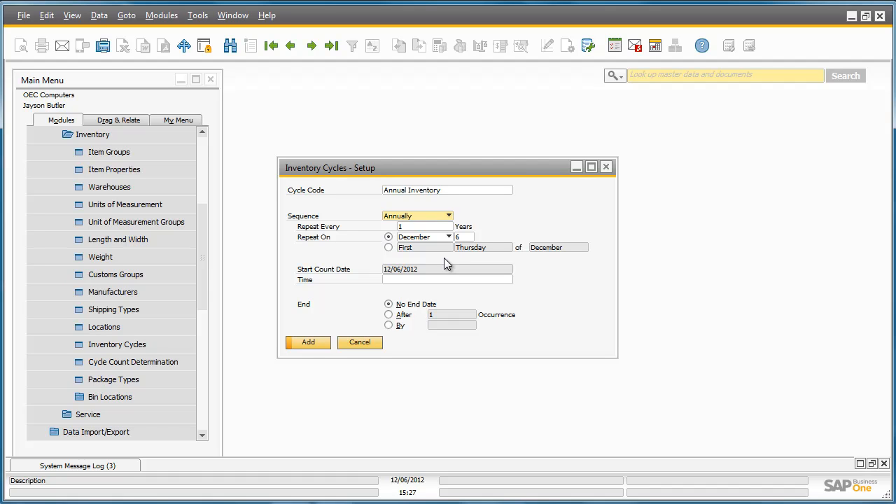
click(315, 342)
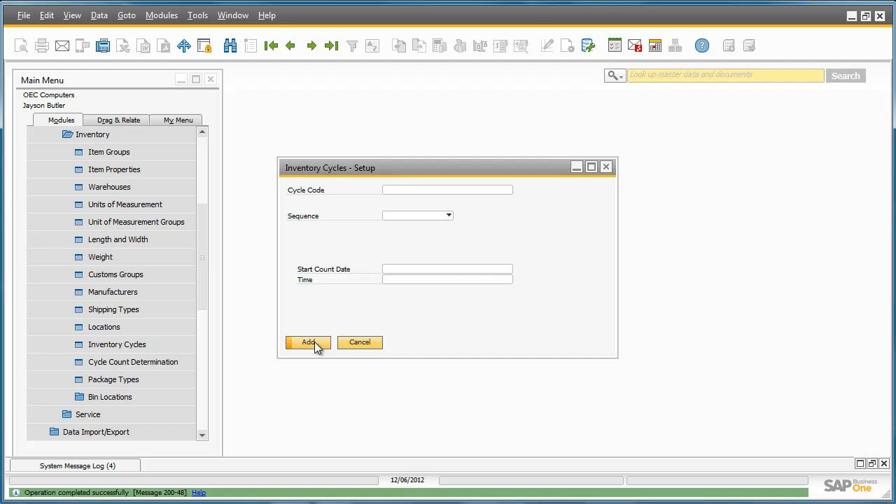
In the cycle count determination for warehouse 01, assign the Annual Inventory cycle to Rainbow Printers, including all existing items in the group.
click(189, 362)
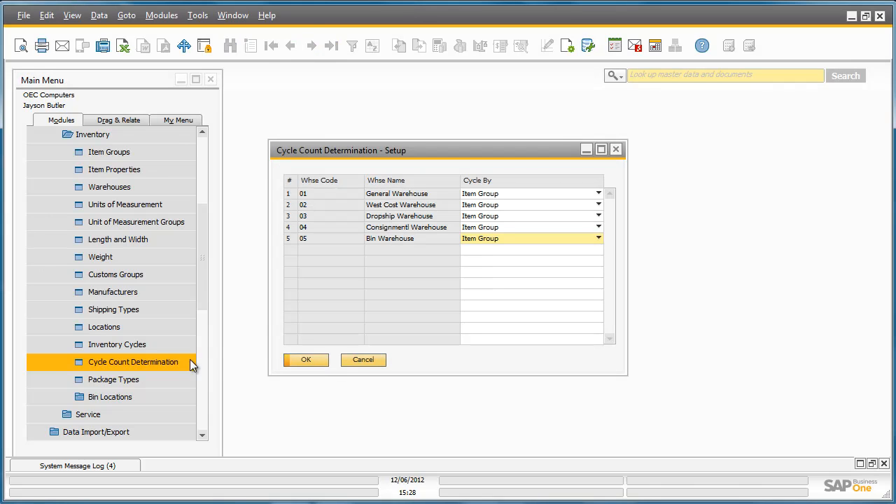
double_click(289, 199)
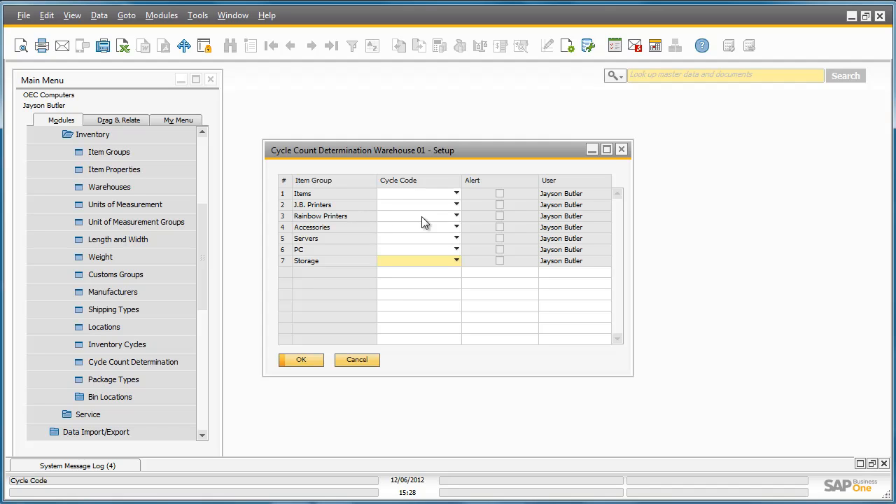
click(456, 216)
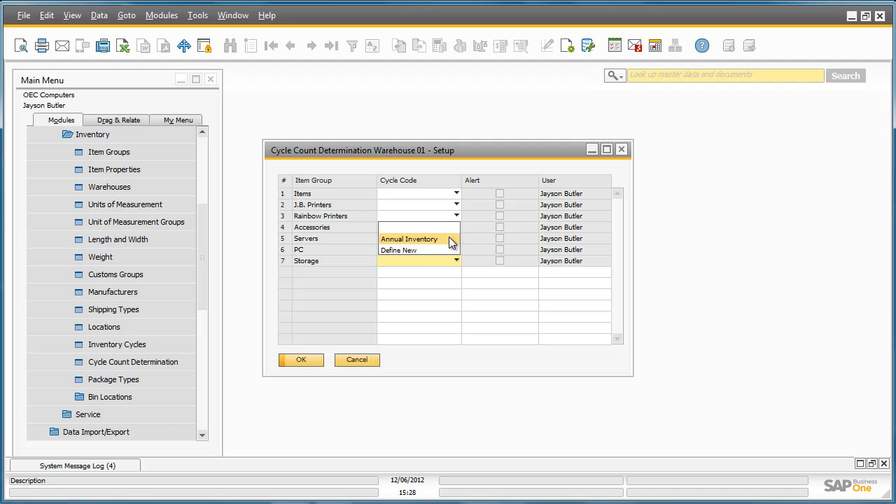
click(448, 240)
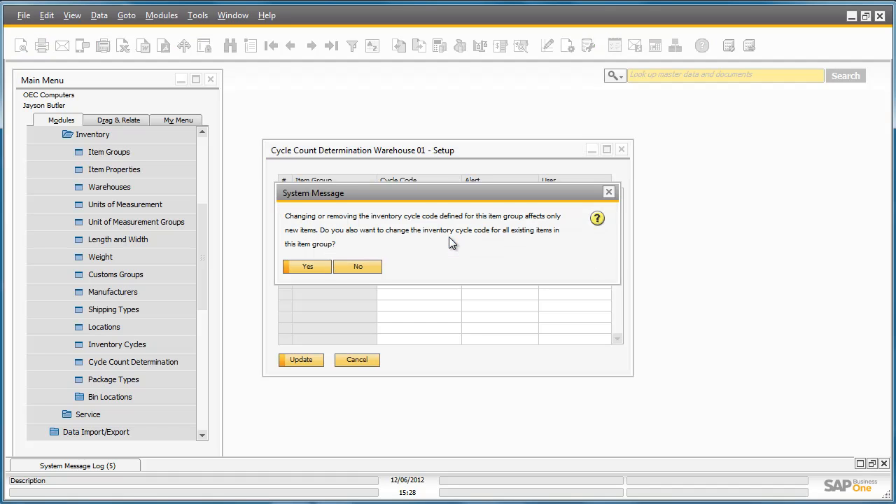
click(315, 266)
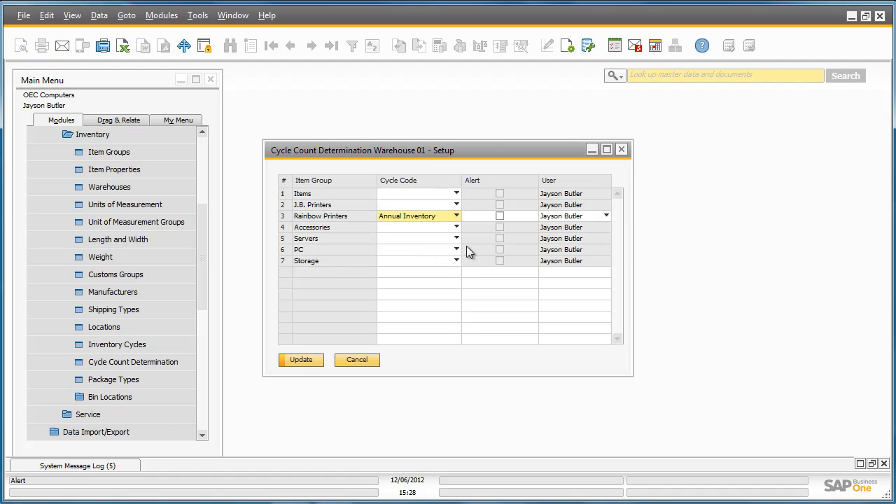
Enable the alert for the Rainbow Printers group, save the warehouse 01 settings and close the cycle count determination.
click(500, 216)
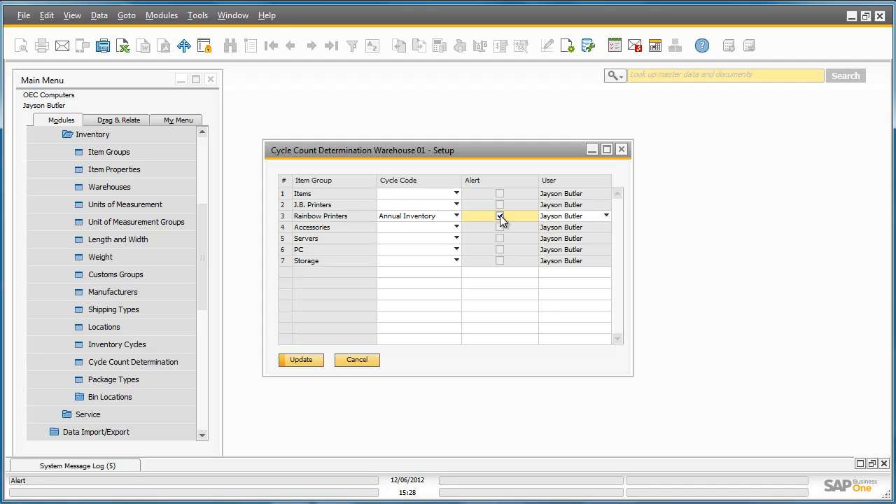
click(317, 360)
click(318, 360)
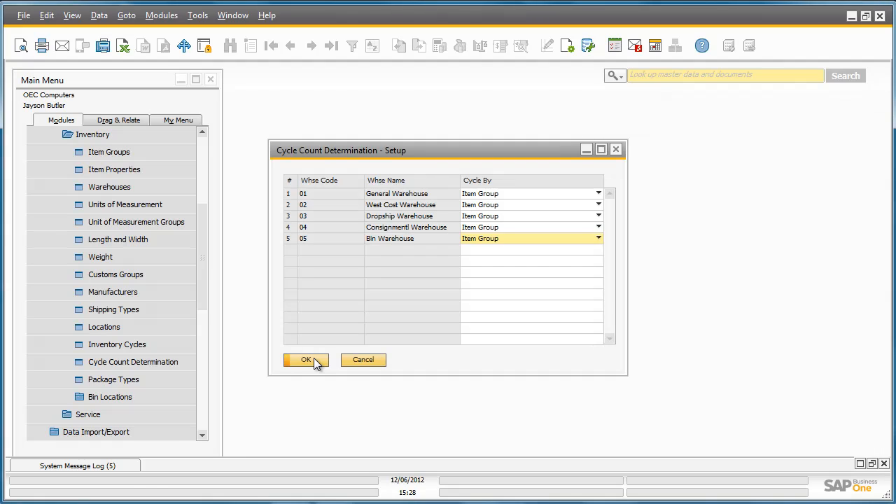
click(313, 358)
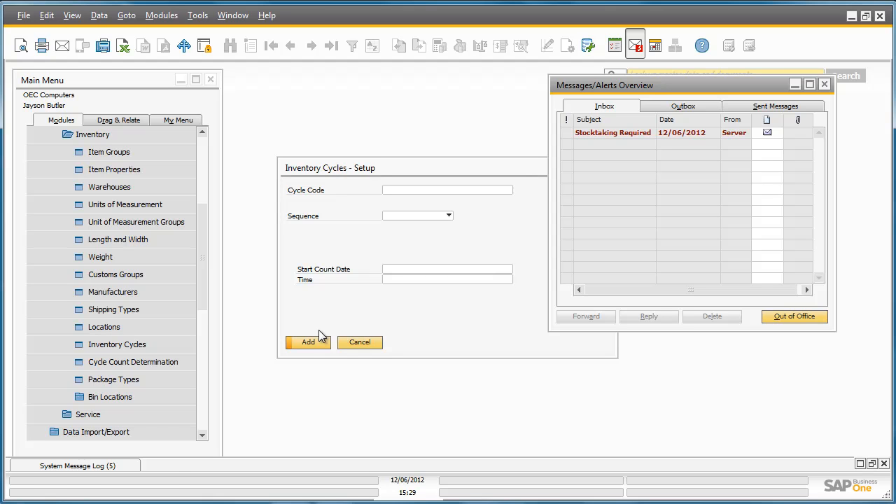
Start an inventory counting for item A00006, Rainbow 1200 Laser Series, from the Stocktaking Required alert and maximize its form.
click(621, 134)
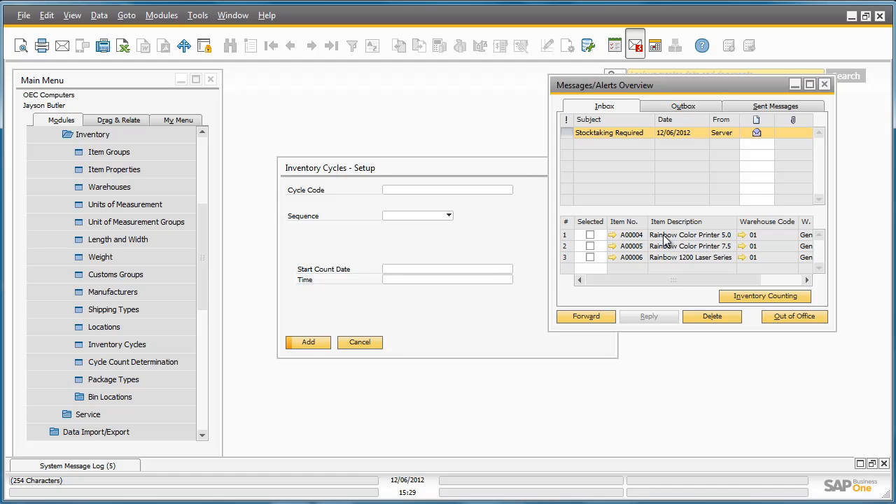
click(590, 257)
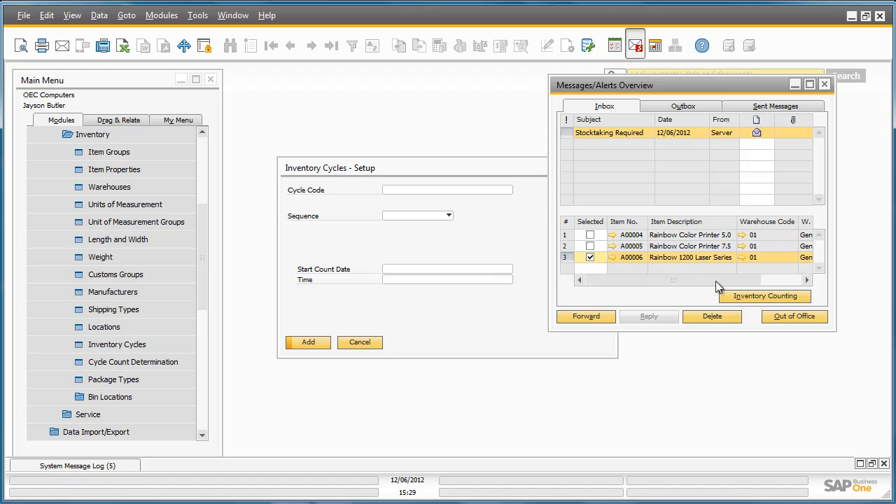
click(762, 295)
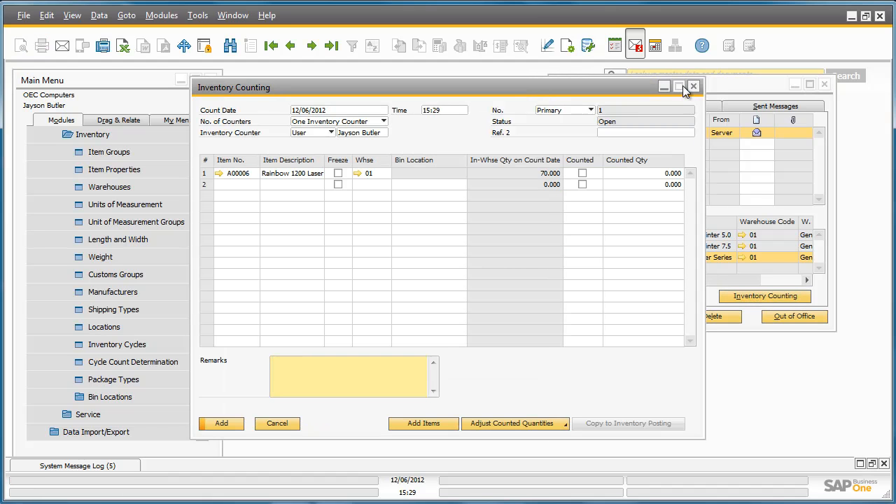
click(679, 86)
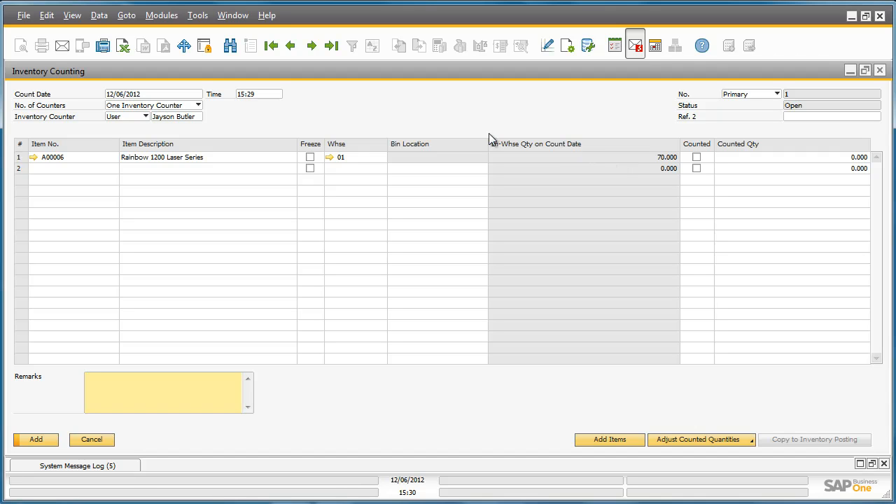
Set the counting document to Two Inventory Counters and assign the purchasing user with code fred as second counter.
click(199, 105)
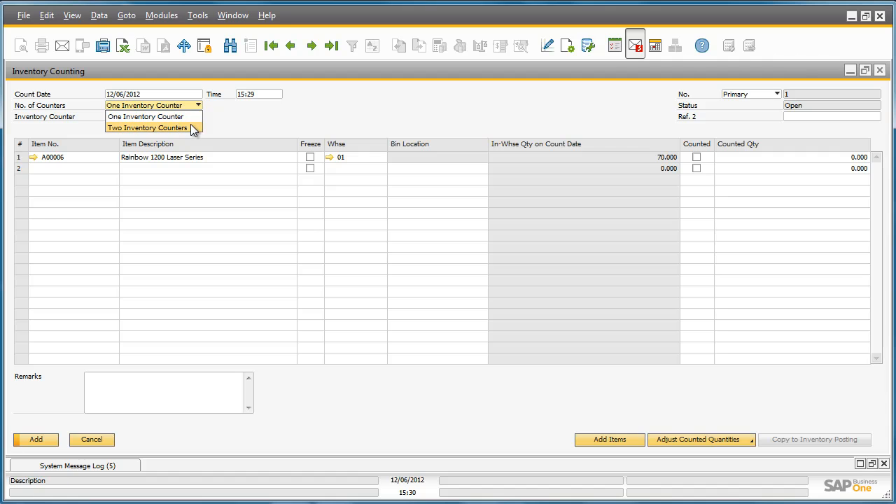
click(147, 127)
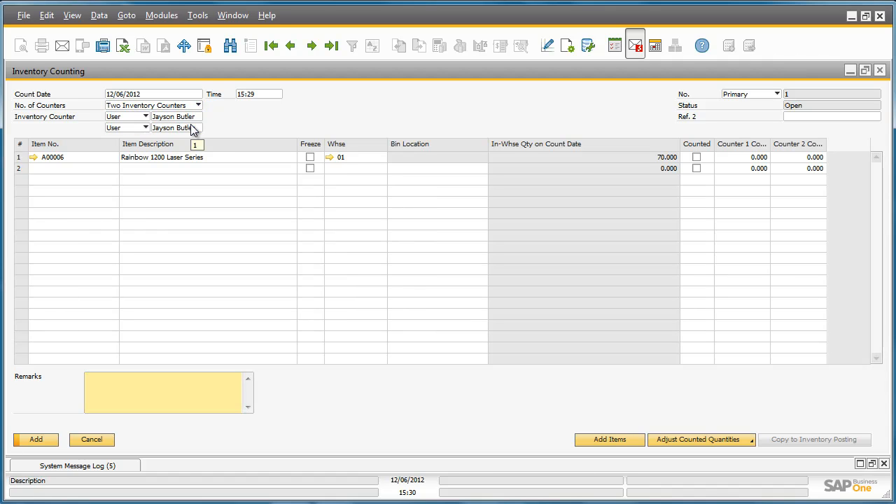
click(192, 127)
click(199, 128)
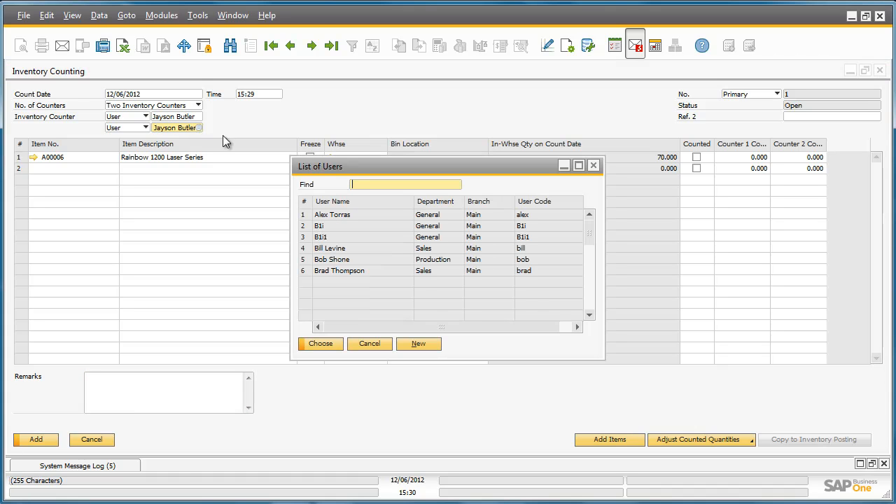
text(Fred)
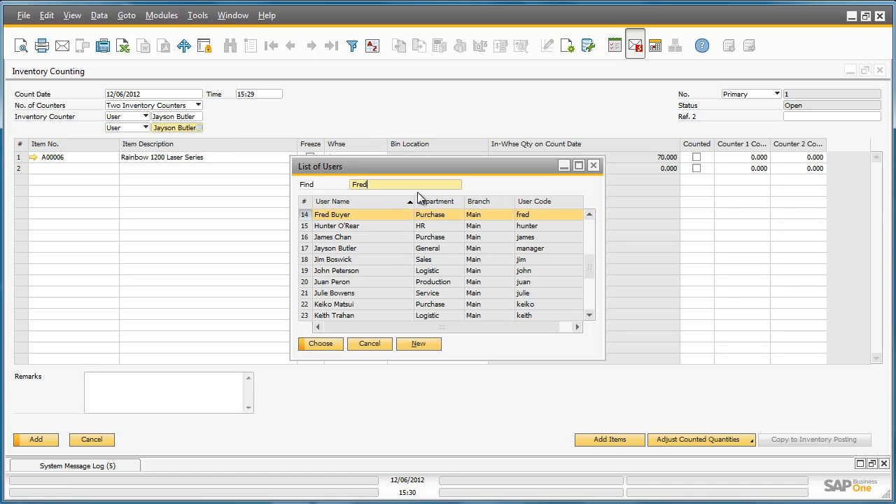
click(336, 343)
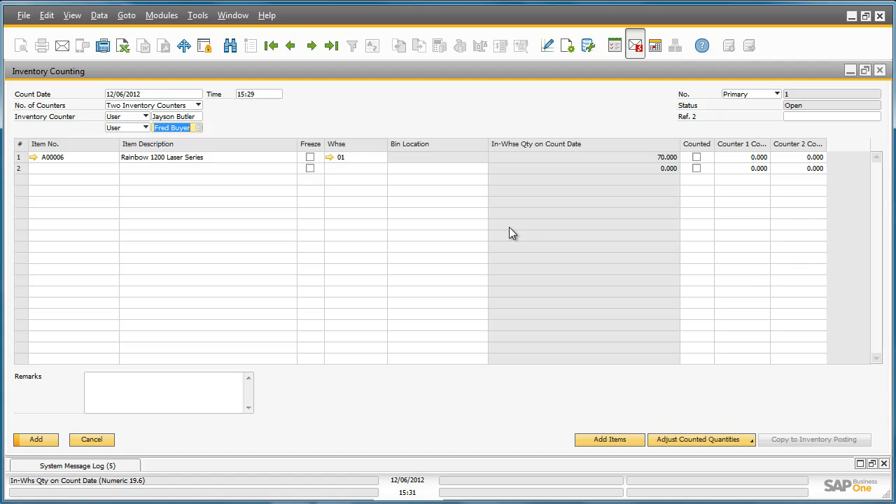
Freeze item A00006 in warehouse 01 during the count and add the inventory counting document.
click(310, 157)
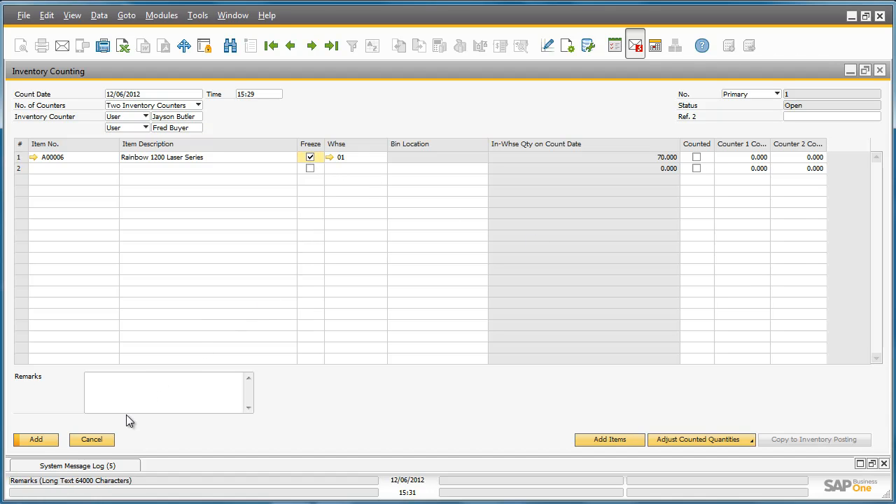
click(38, 441)
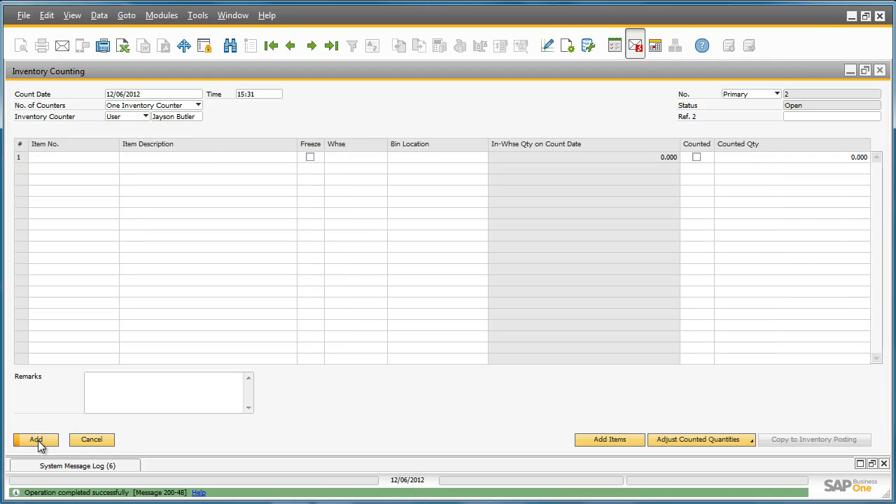
Preview the print layout of the saved inventory counting, showing the in-warehouse quantity and both counters' counts, and close the document.
click(332, 47)
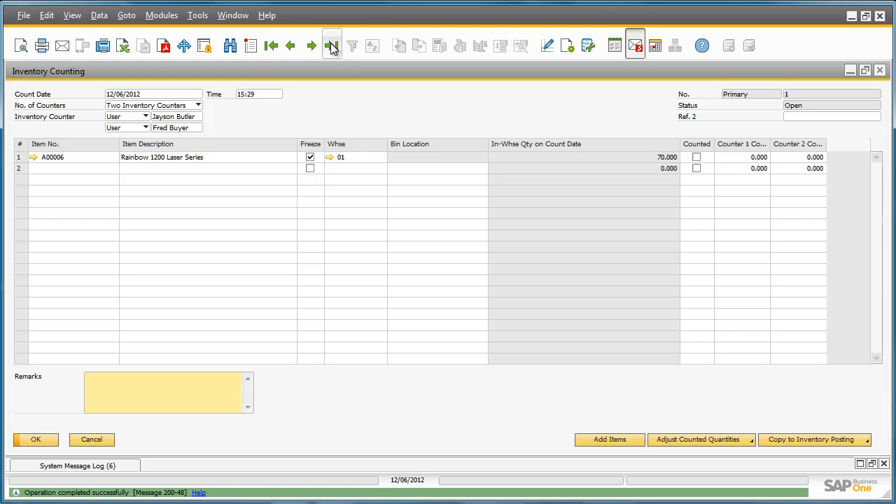
click(21, 45)
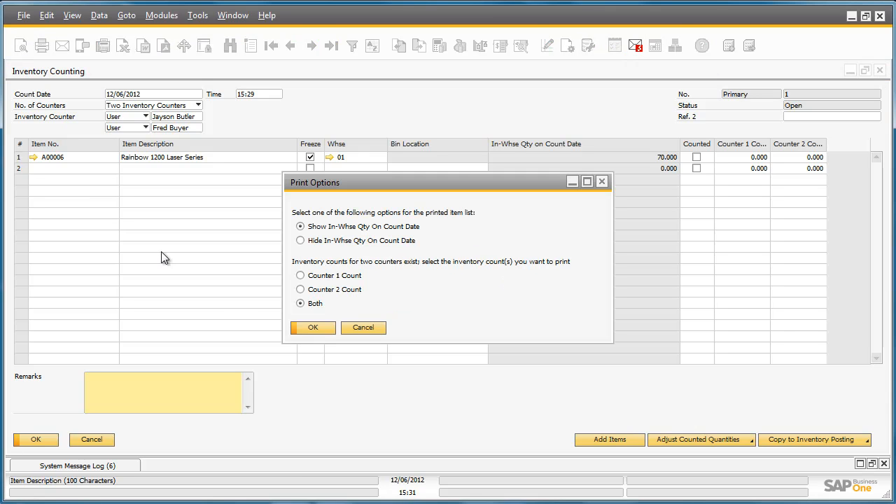
click(328, 331)
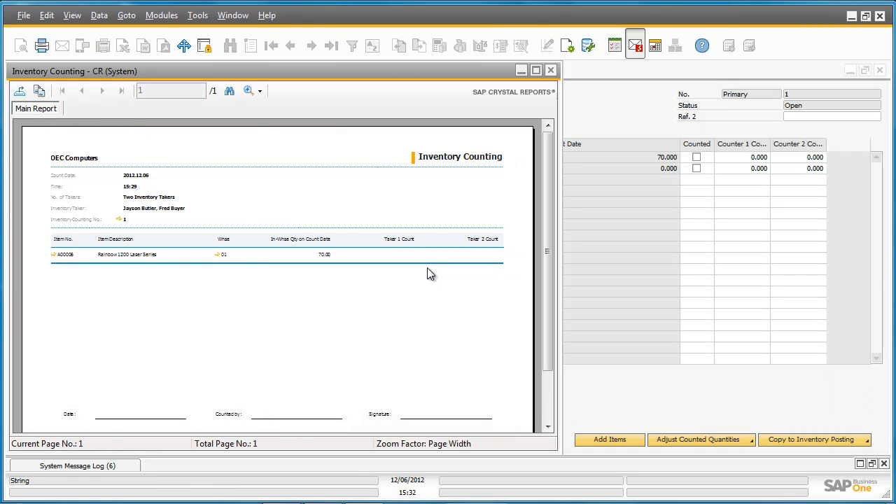
mouse_move(547, 223)
mouse_down()
mouse_move(544, 295)
mouse_move(549, 206)
mouse_up()
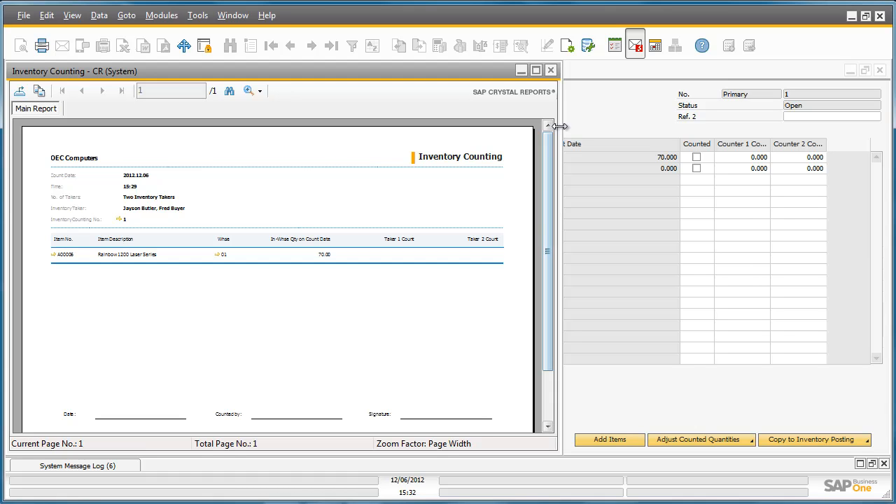
click(553, 71)
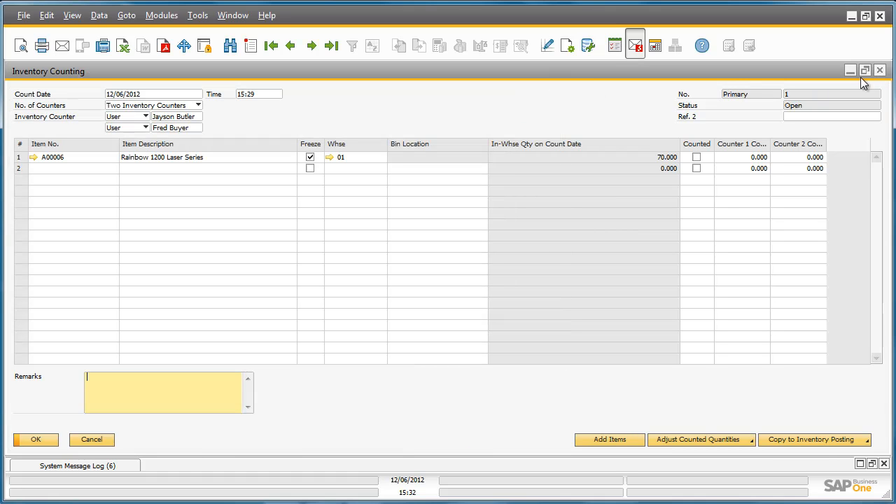
click(881, 71)
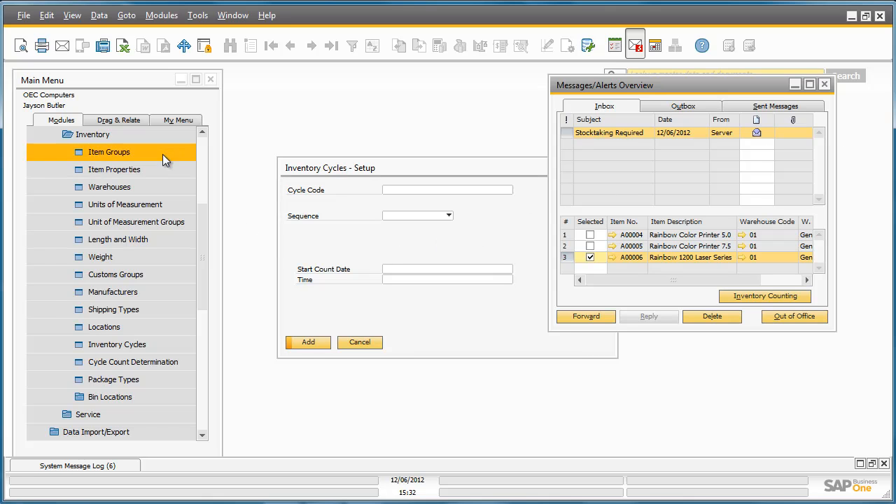
Open the Inventory Counting form from the inventory counting transactions and display the last saved counting document.
click(151, 135)
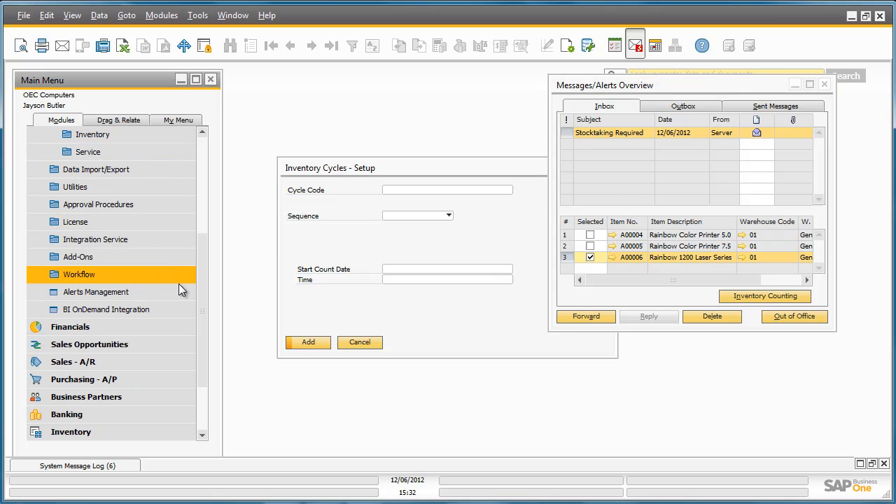
click(152, 429)
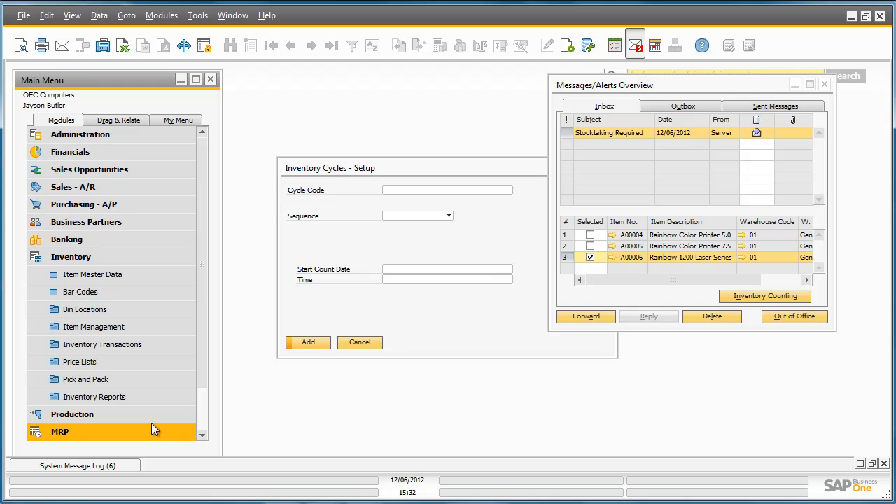
click(157, 343)
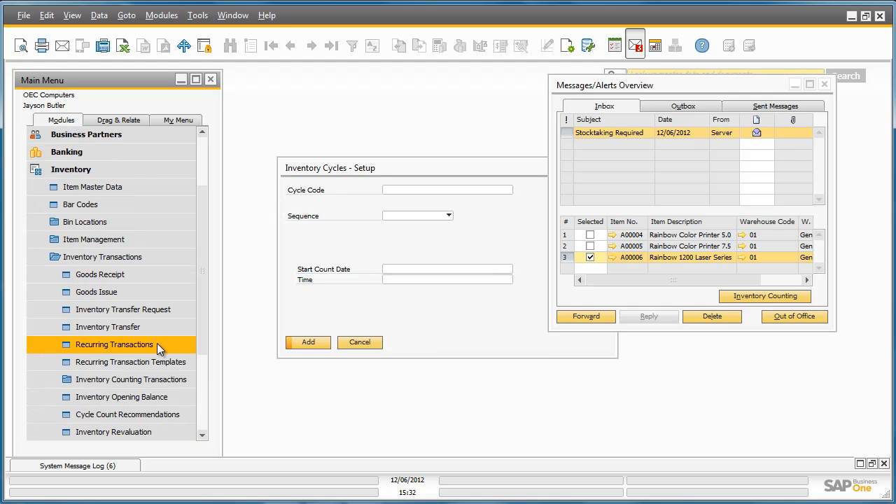
click(156, 378)
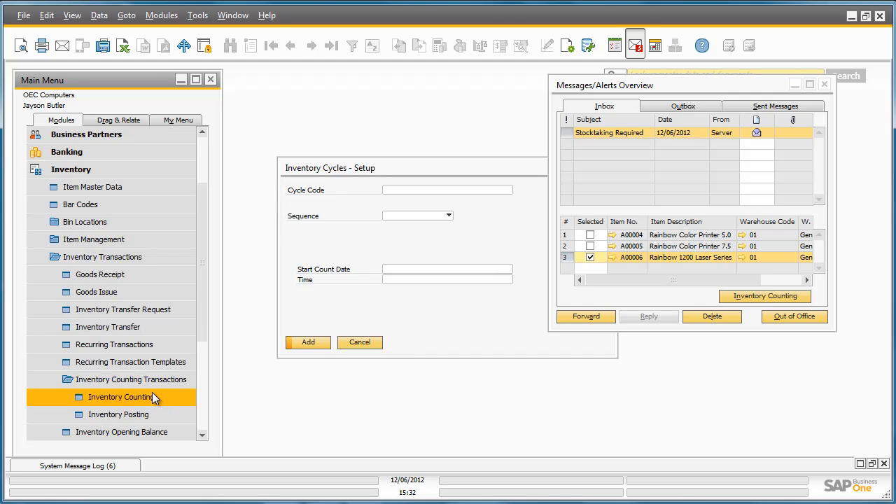
click(152, 397)
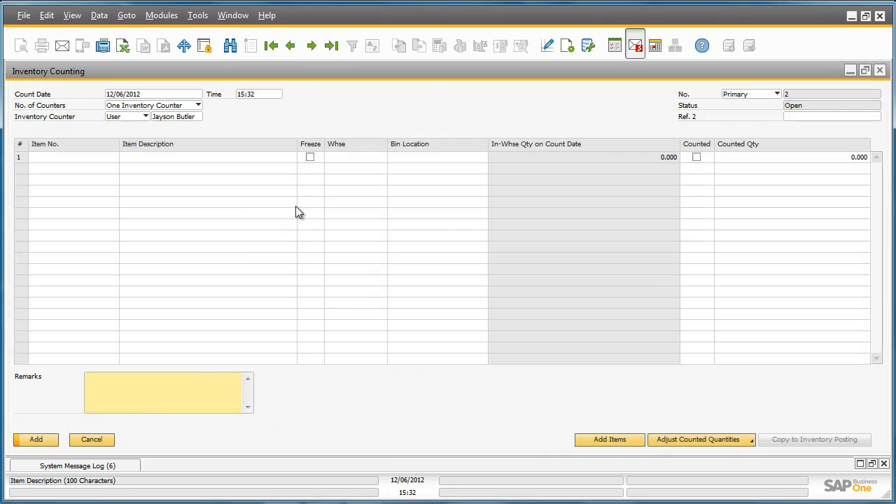
click(332, 45)
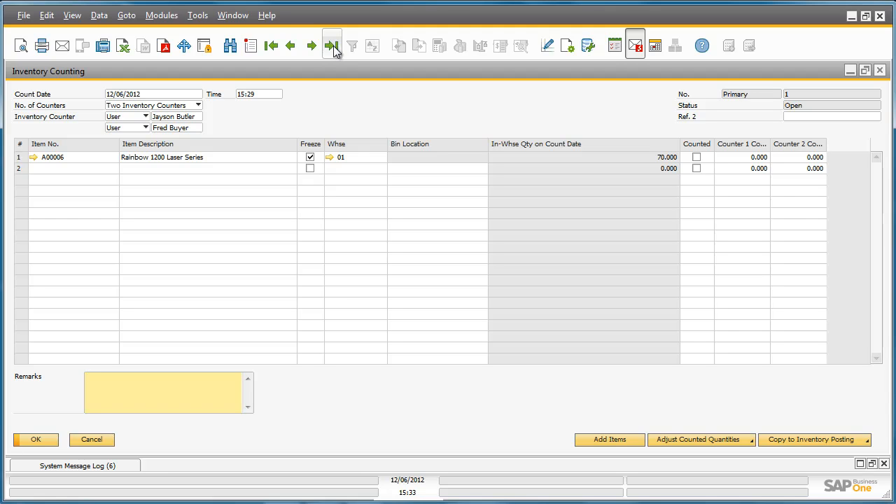
Enter counted quantities of 69 for counter 1 and 68 for counter 2 on item A00006, and update the counting document.
click(736, 156)
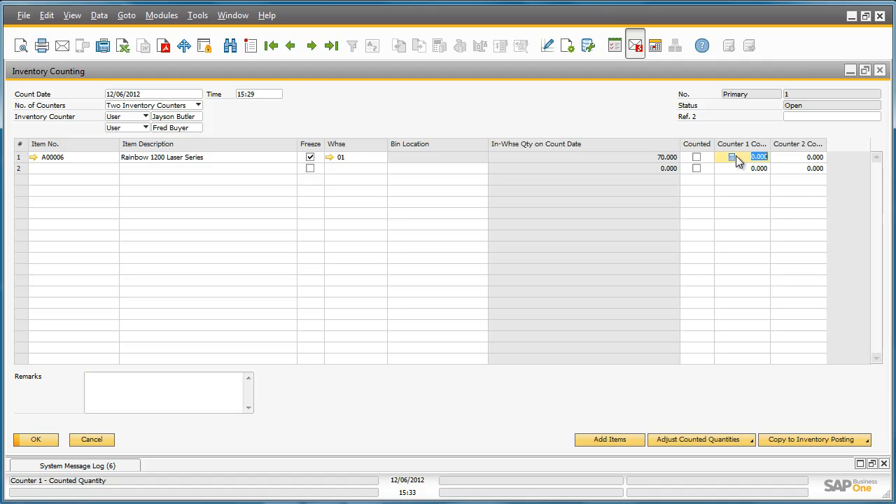
text(69)
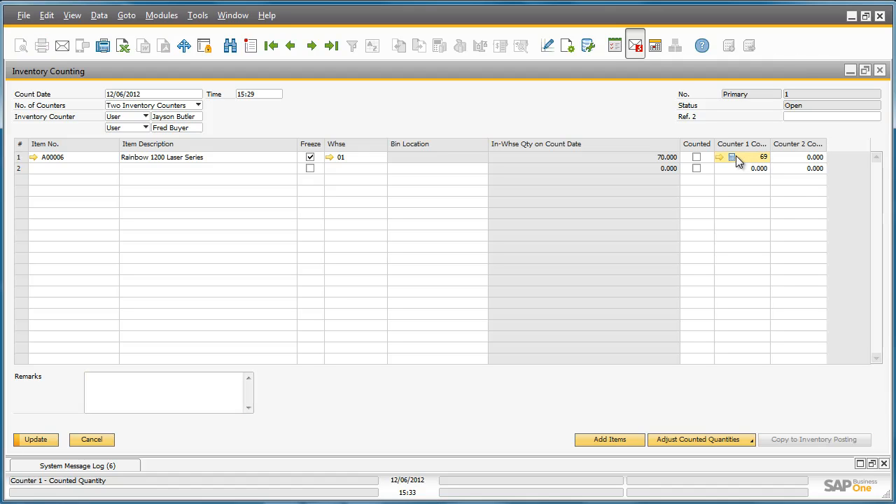
key(Tab)
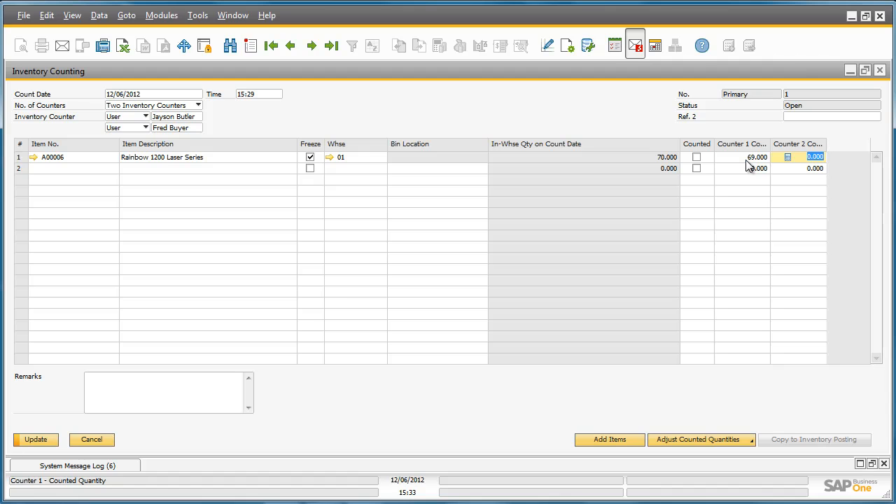
text(68)
key(Tab)
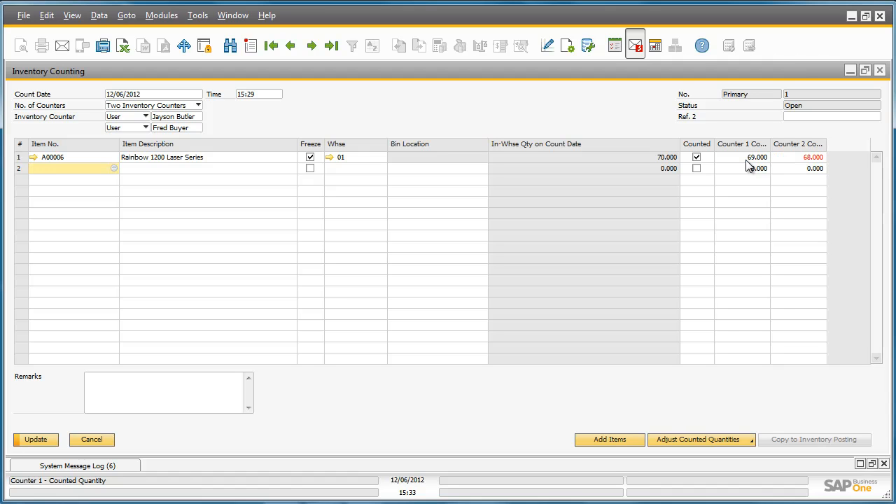
click(36, 441)
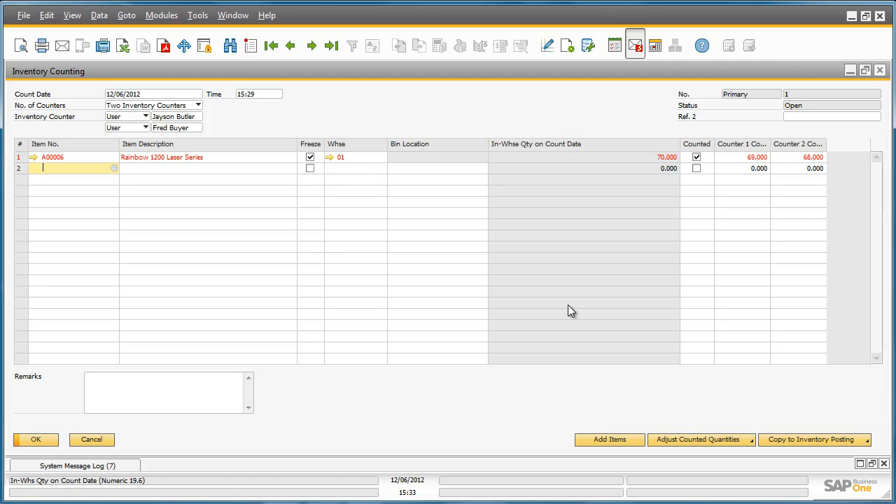
Copy the Counter 2 count to an inventory posting and start adding it to open the serial number assignment.
click(815, 439)
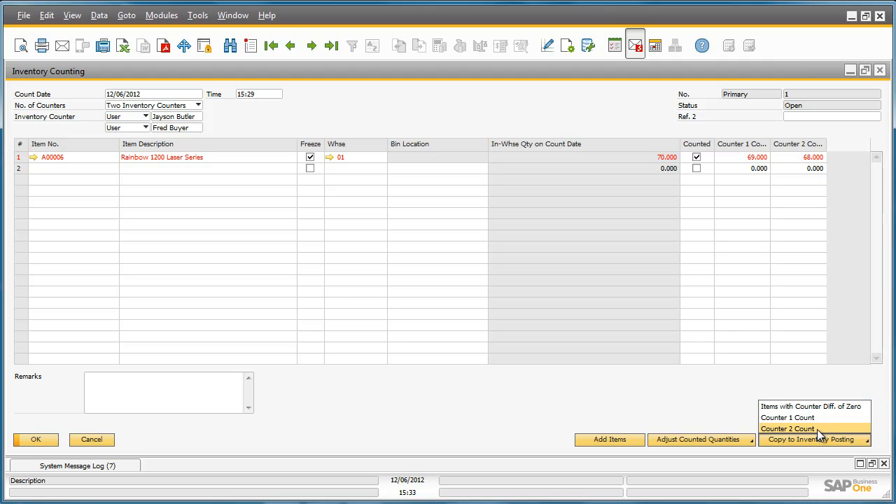
click(817, 430)
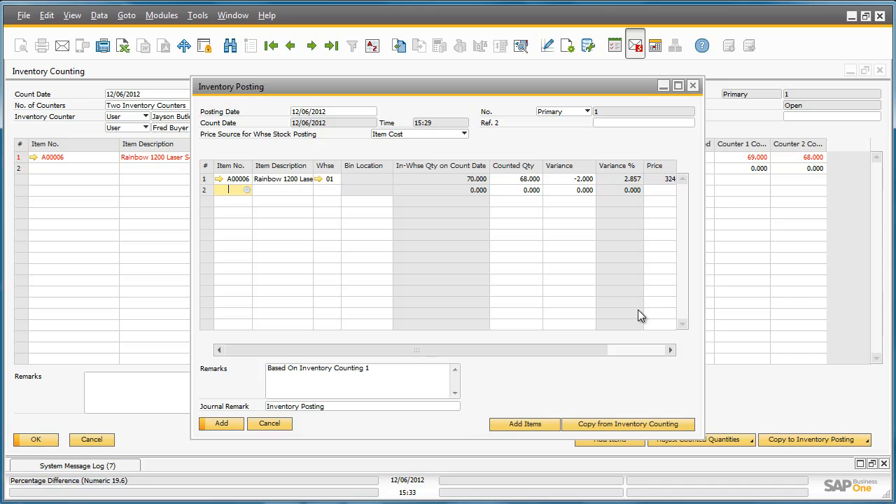
click(225, 425)
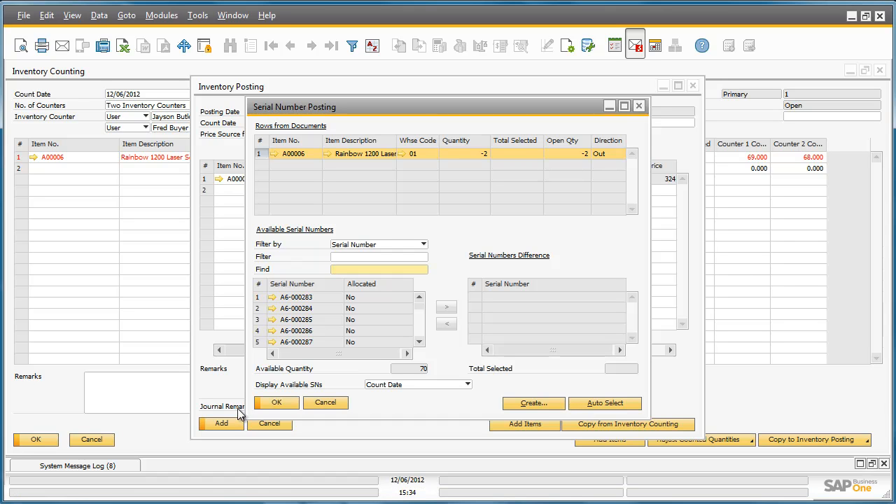
Assign serial numbers A6-000284 and A6-000285 as the missing units of item A00006 and update the serial number posting.
click(258, 308)
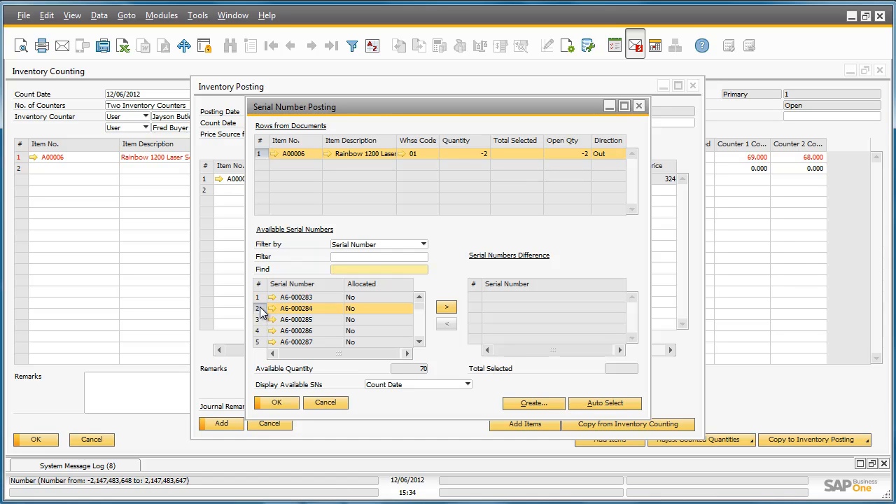
click(448, 308)
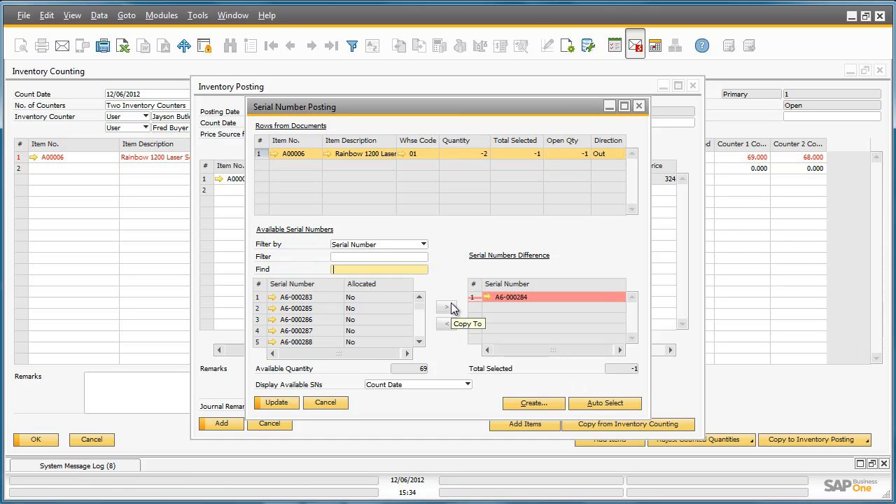
click(256, 309)
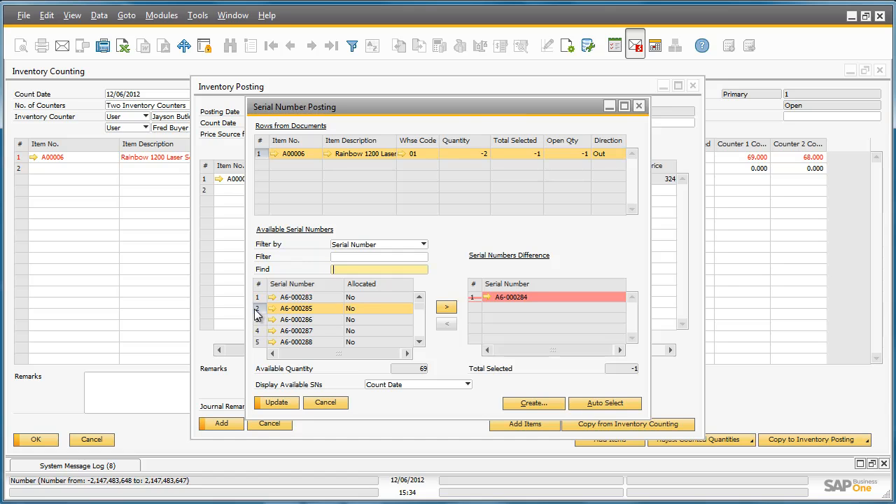
click(449, 310)
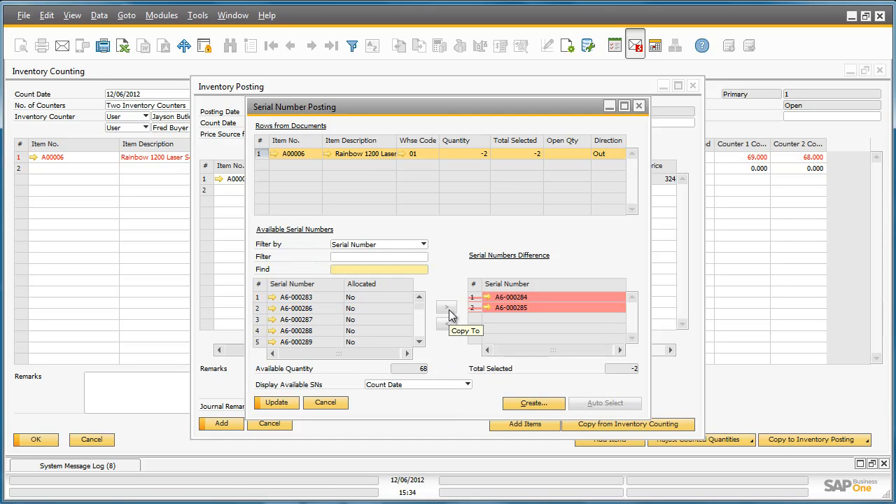
click(278, 402)
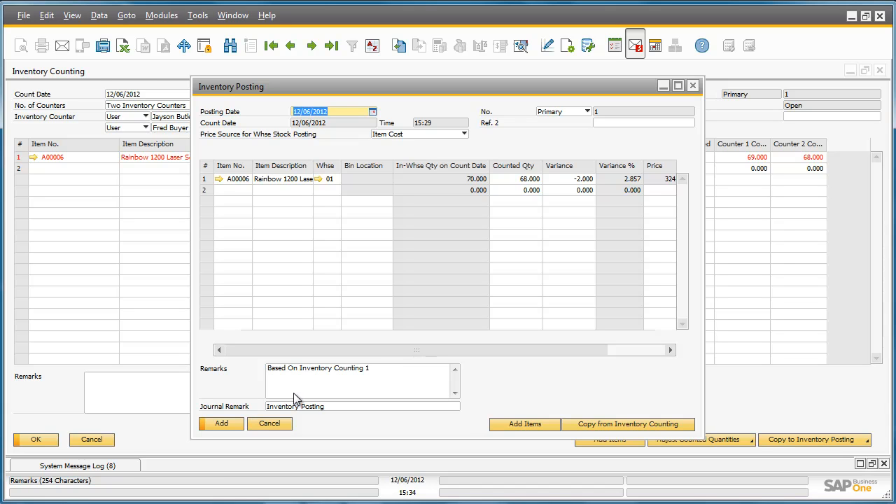
Add the inventory posting as a final document and close the posting and counting forms.
click(235, 424)
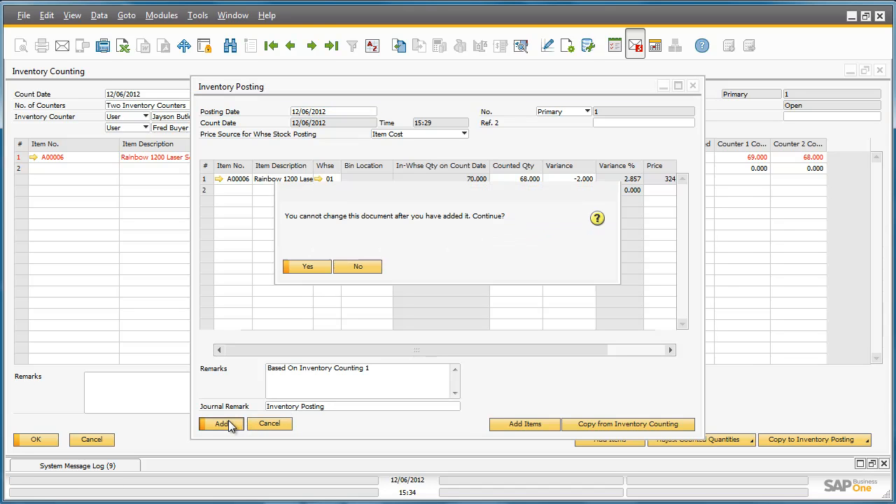
click(318, 268)
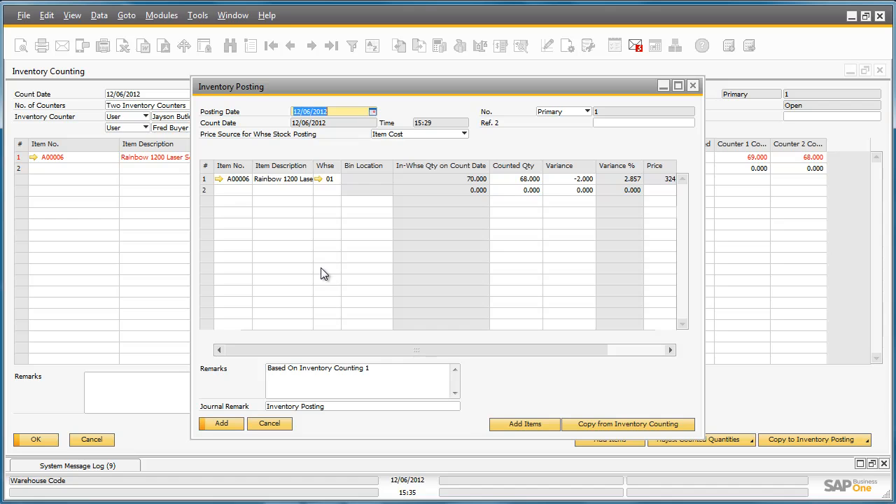
click(694, 88)
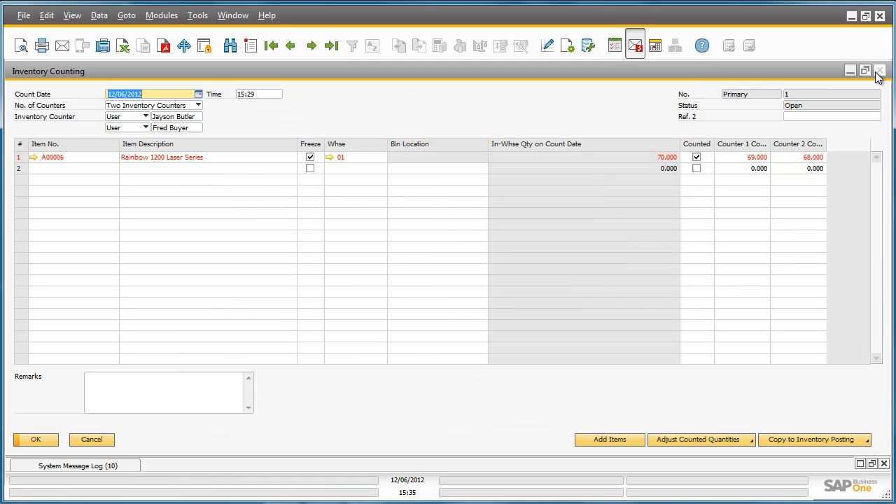
click(880, 71)
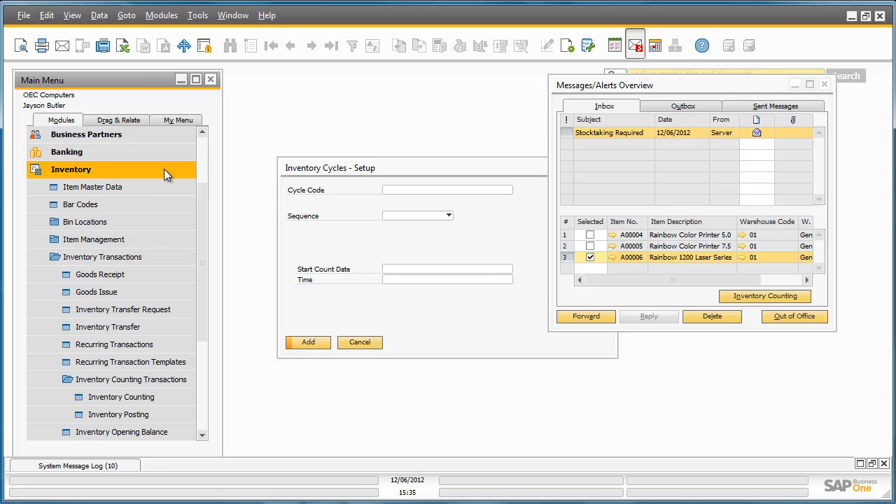
Run the Inventory Counting Transactions Report for all items and warehouses with the default selection criteria, and maximize it.
click(170, 253)
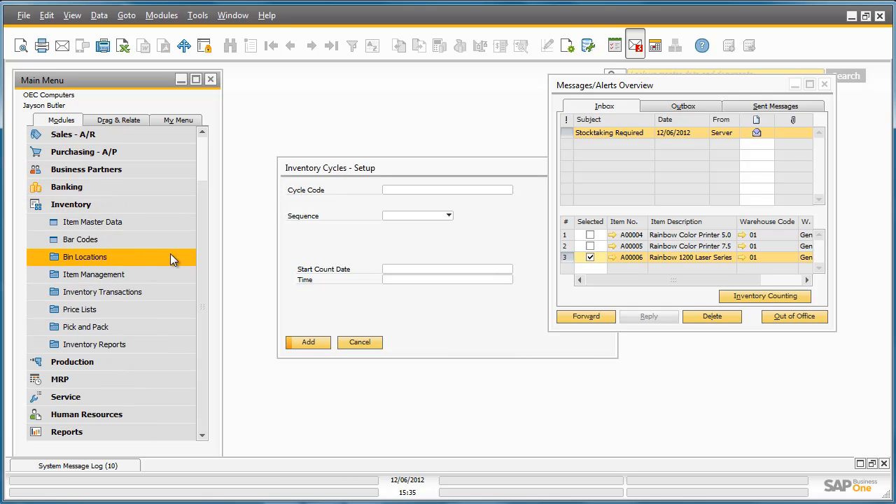
click(152, 344)
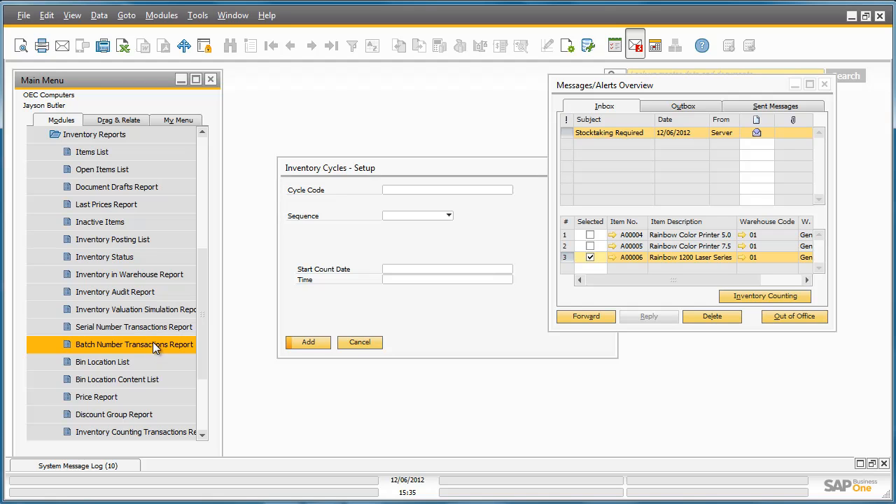
scroll(173, 348, down, 2)
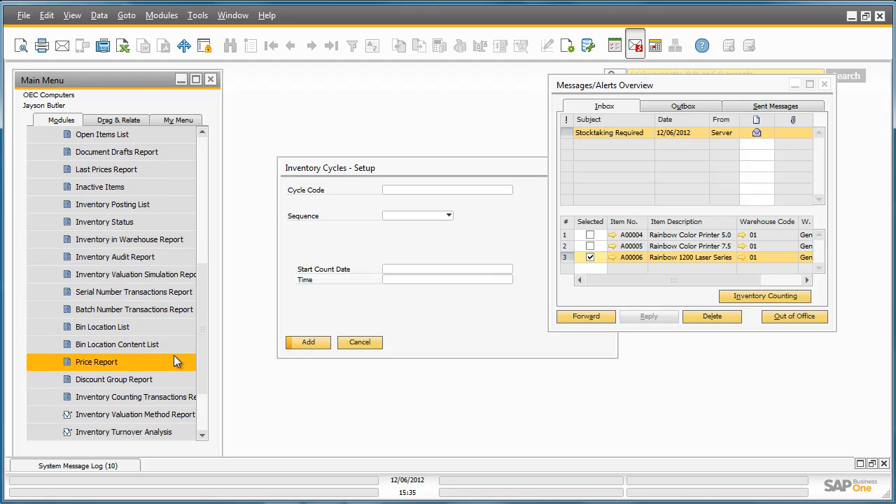
click(180, 396)
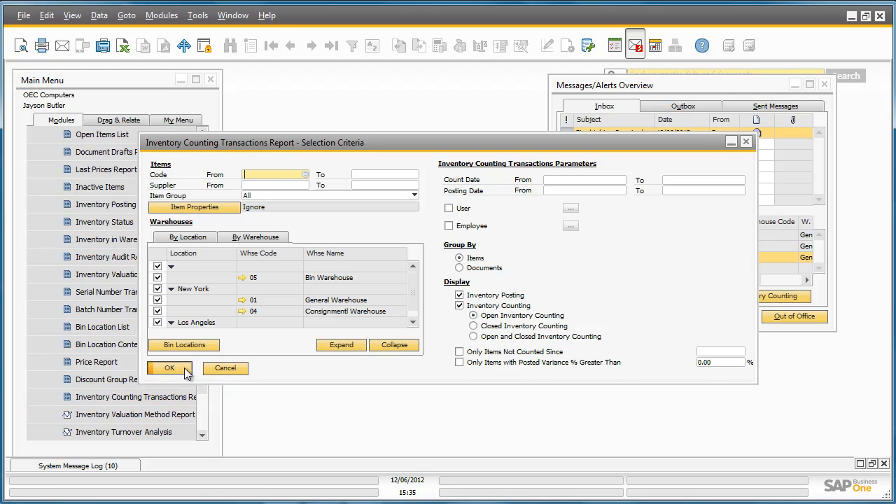
click(186, 371)
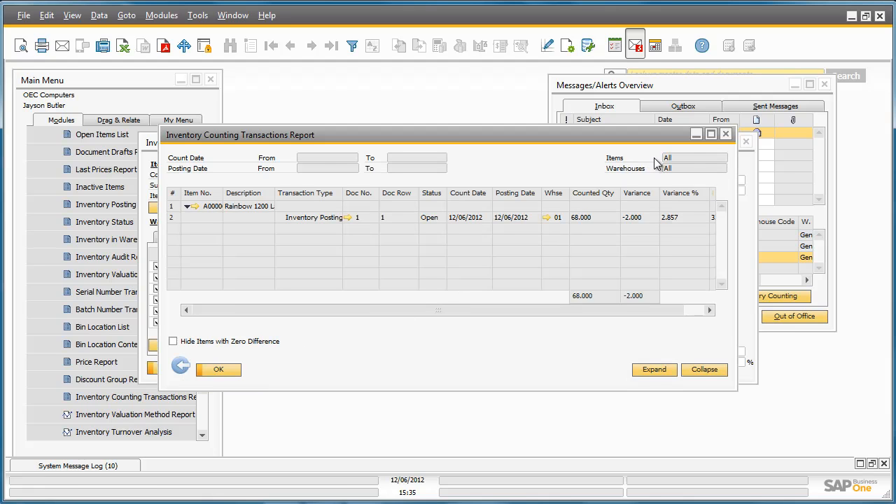
click(712, 134)
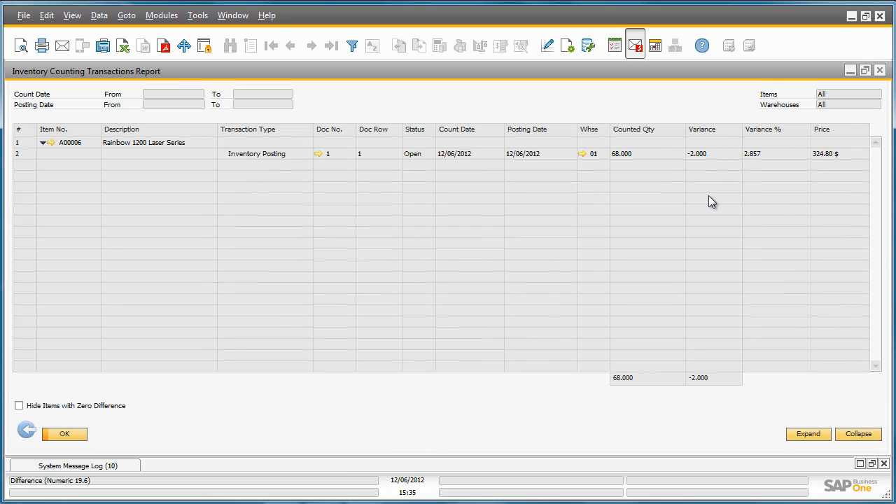